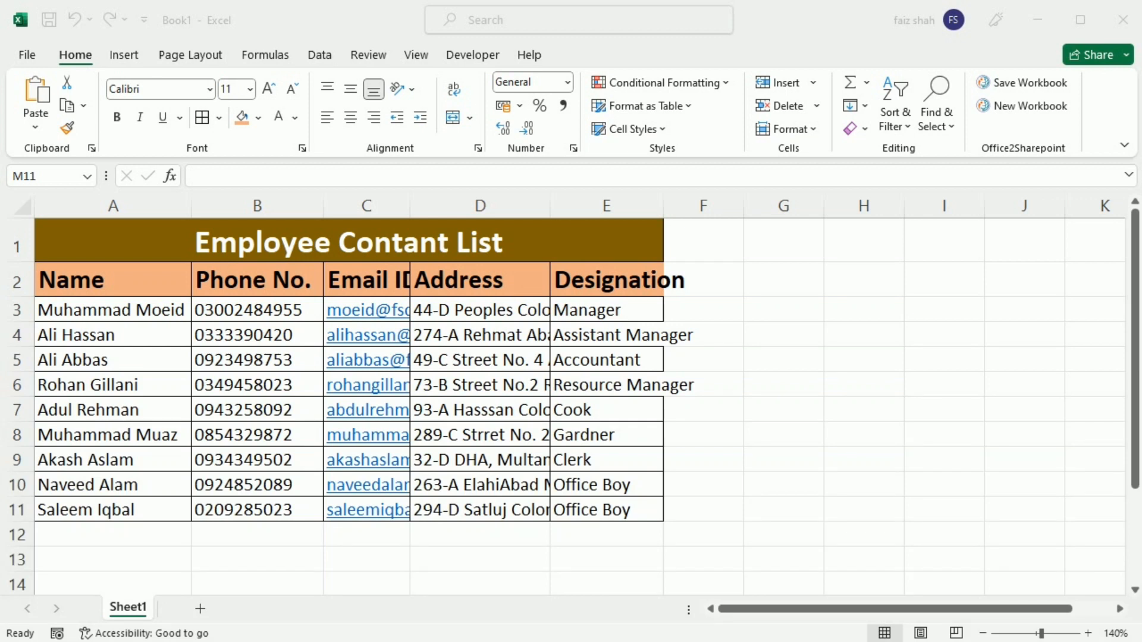
# Step: Widen the Email ID column and autofit the Address column so their entries show in full
pyautogui.click(419, 216)
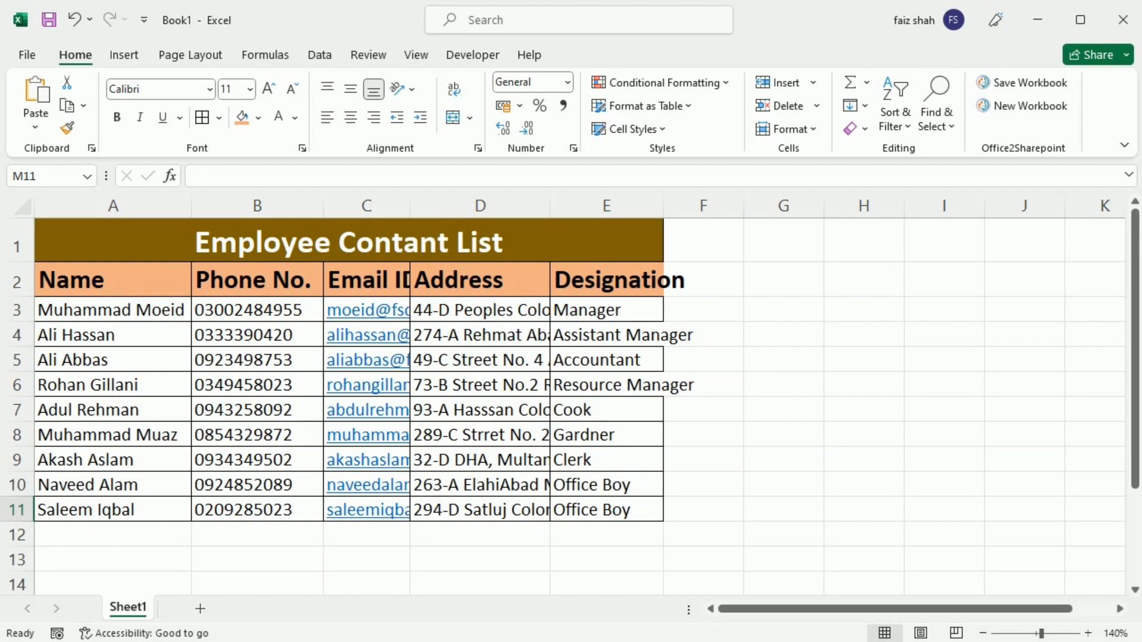
pyautogui.moveTo(419, 216); pyautogui.dragTo(459, 208)
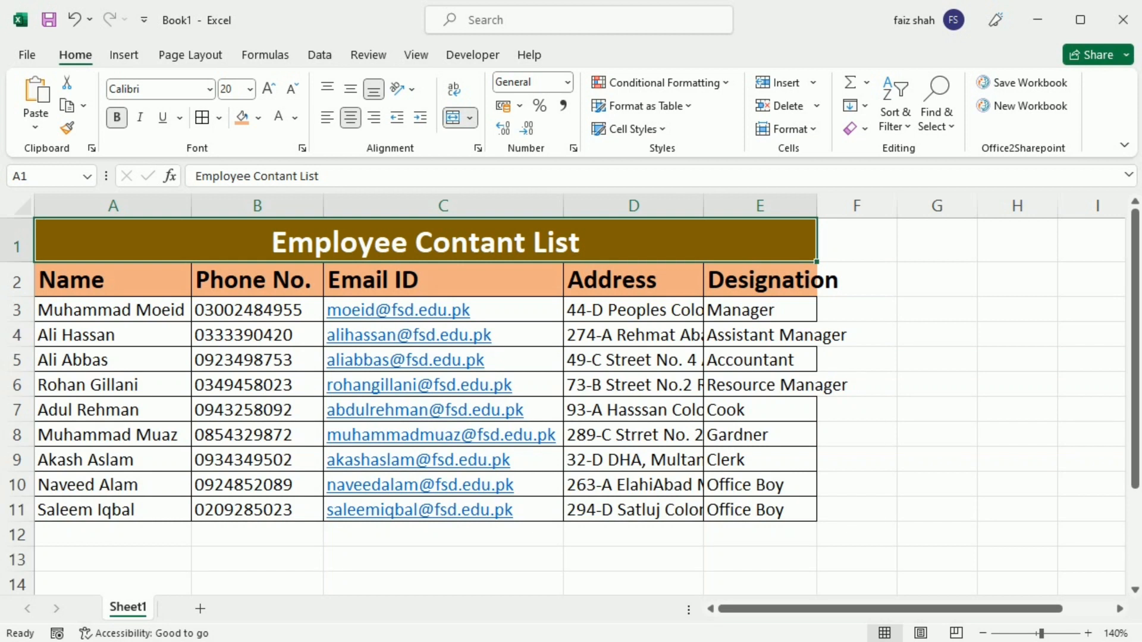
pyautogui.doubleClick(710, 216)
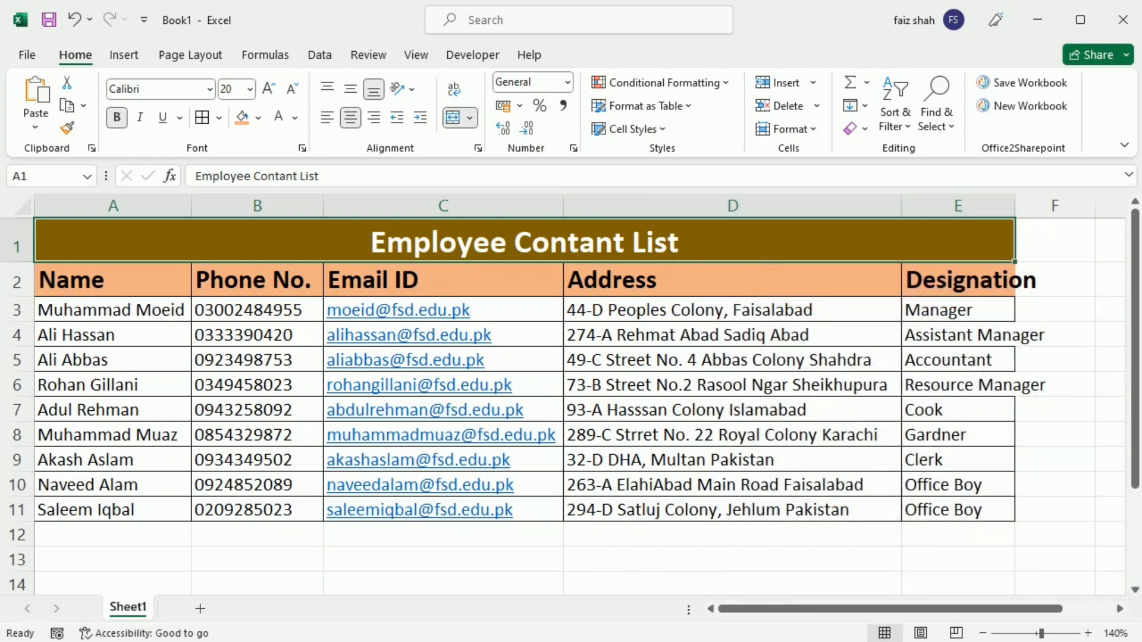
# Step: Adjust the height of title row 1 to make it slightly taller
pyautogui.moveTo(16, 262); pyautogui.dragTo(17, 236)
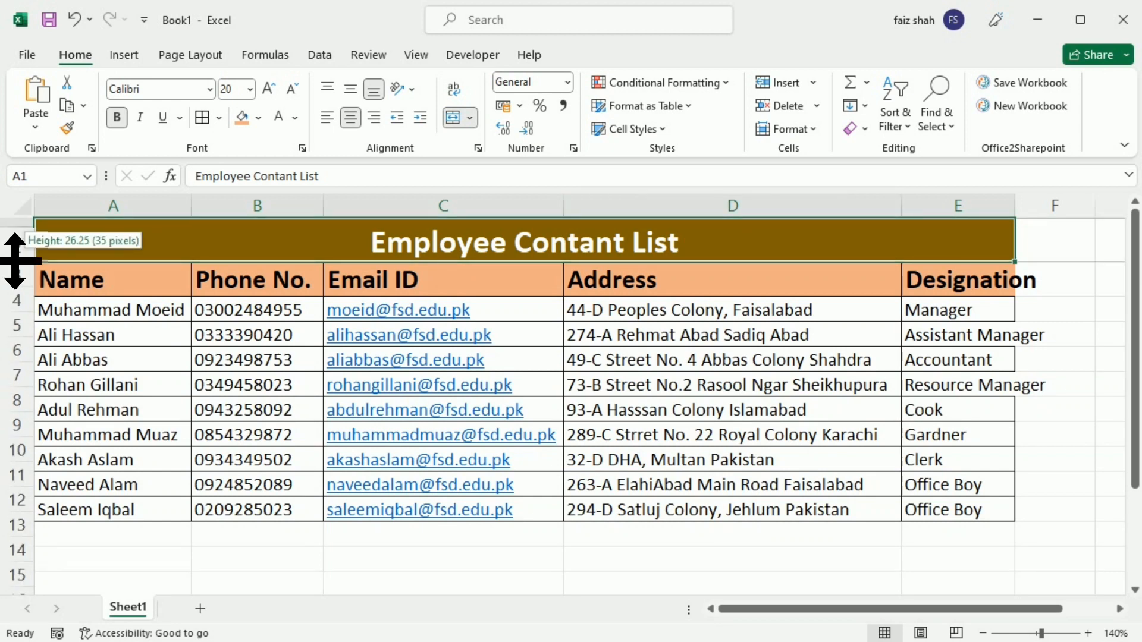
pyautogui.moveTo(16, 262); pyautogui.dragTo(16, 311)
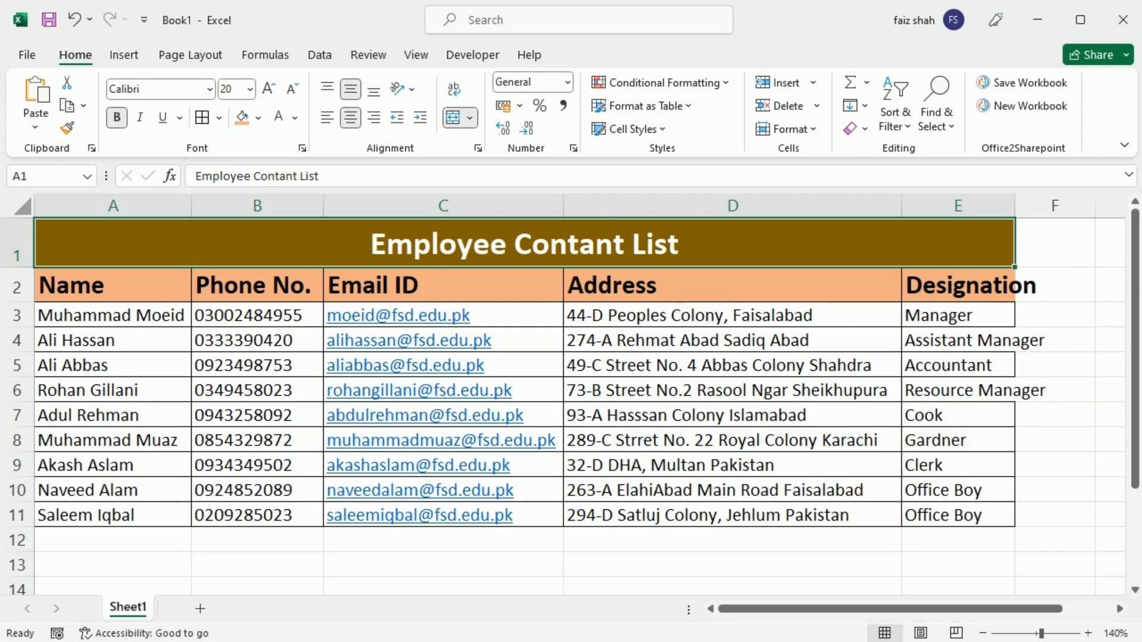
# Step: Set the height of all rows in the sheet to 43.50 and undo the change
pyautogui.hotkey('ctrl', 'a')
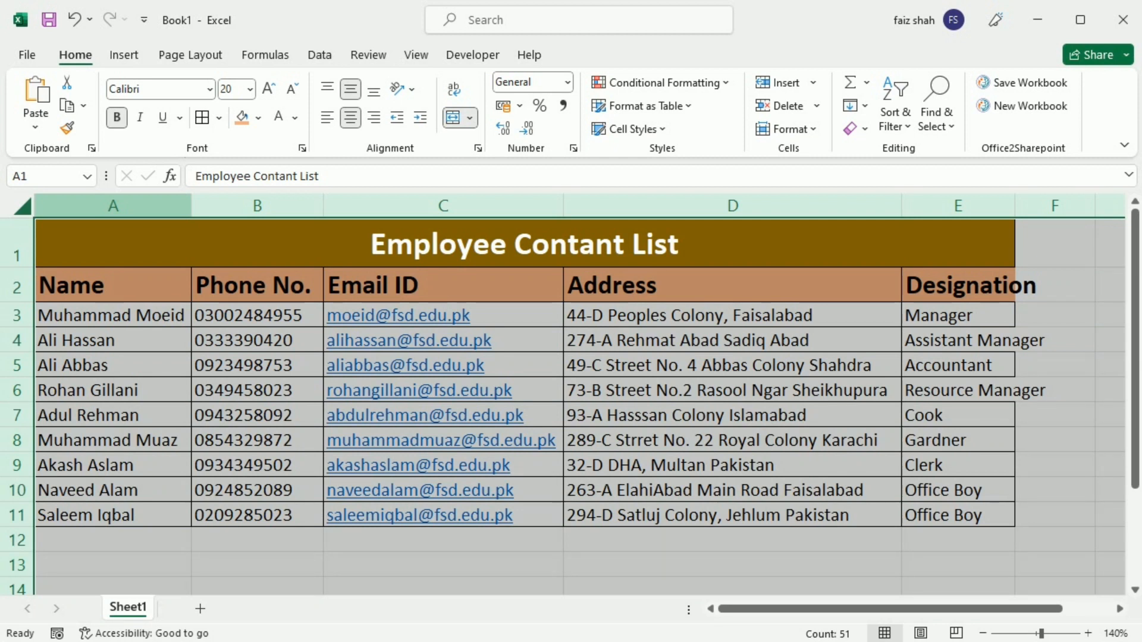
pyautogui.moveTo(13, 262); pyautogui.dragTo(13, 263)
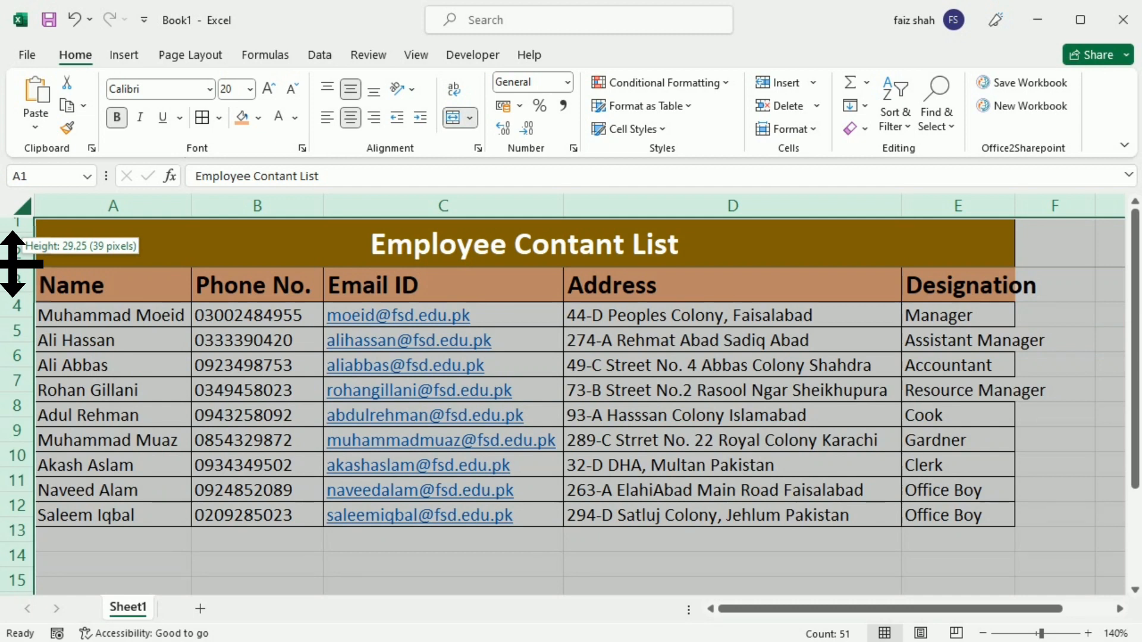
pyautogui.moveTo(12, 251); pyautogui.dragTo(13, 267)
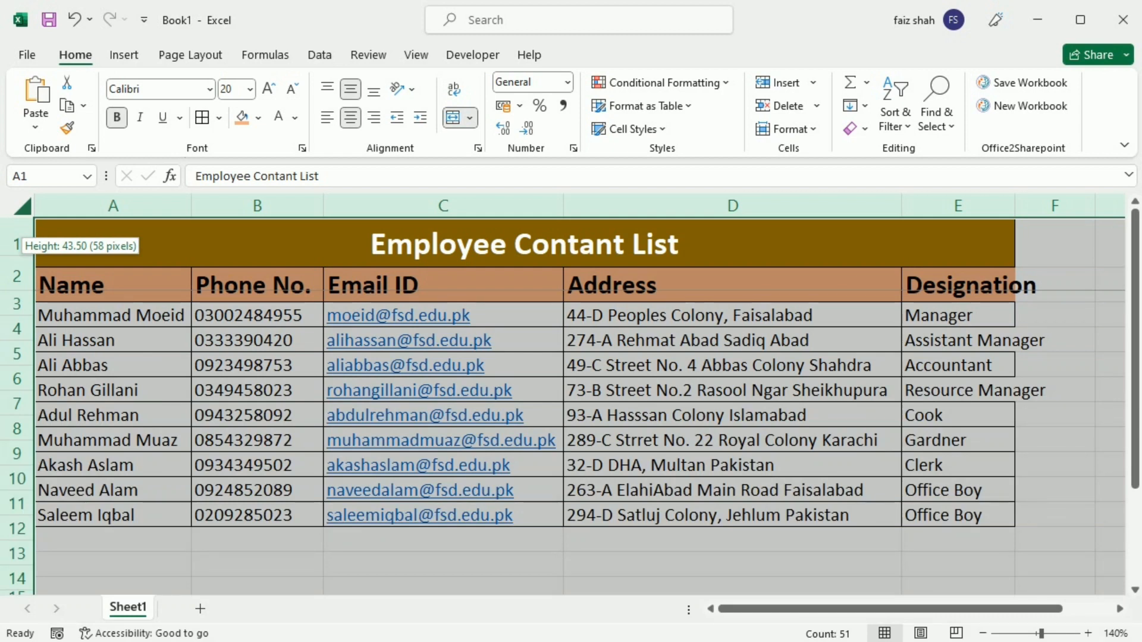
pyautogui.moveTo(13, 268); pyautogui.dragTo(12, 290)
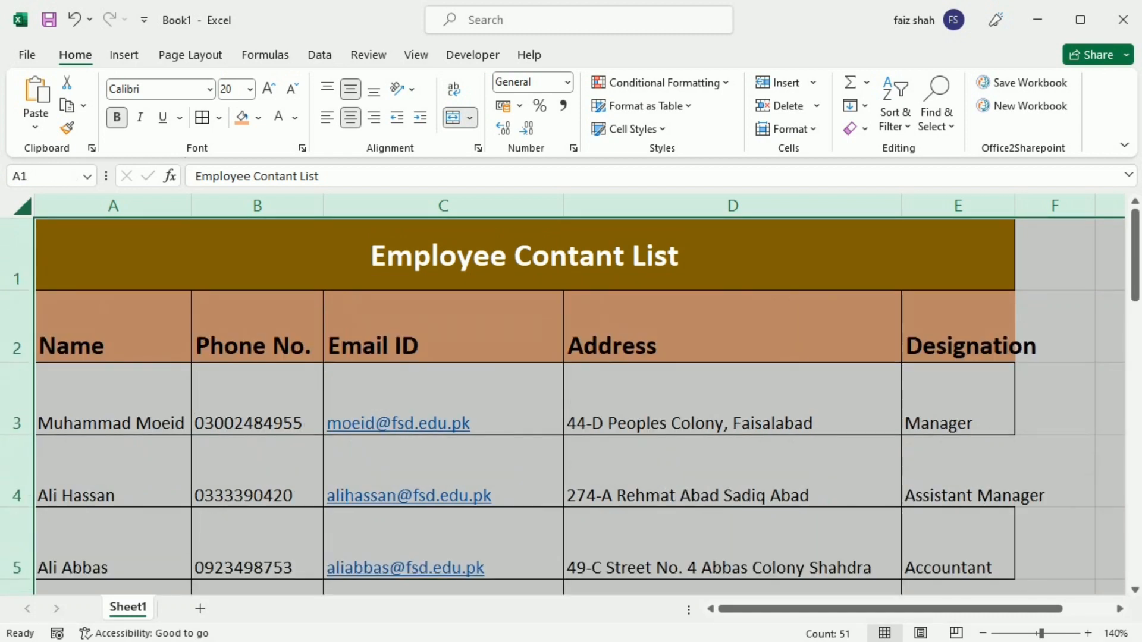
pyautogui.scroll(-2, 571, 404)
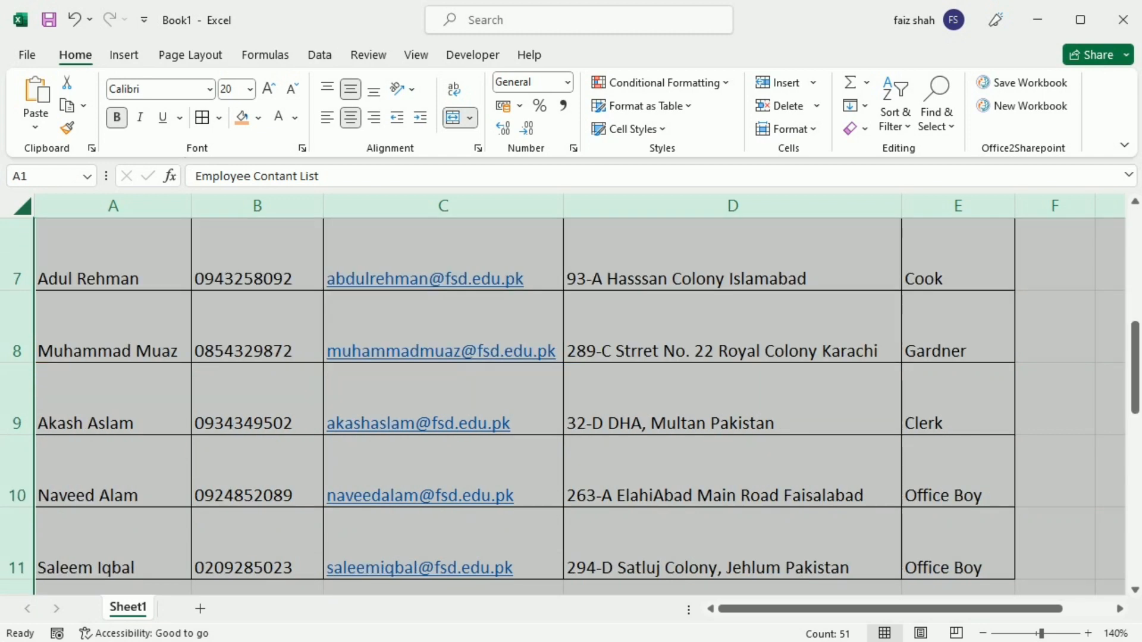
pyautogui.scroll(2, 571, 405)
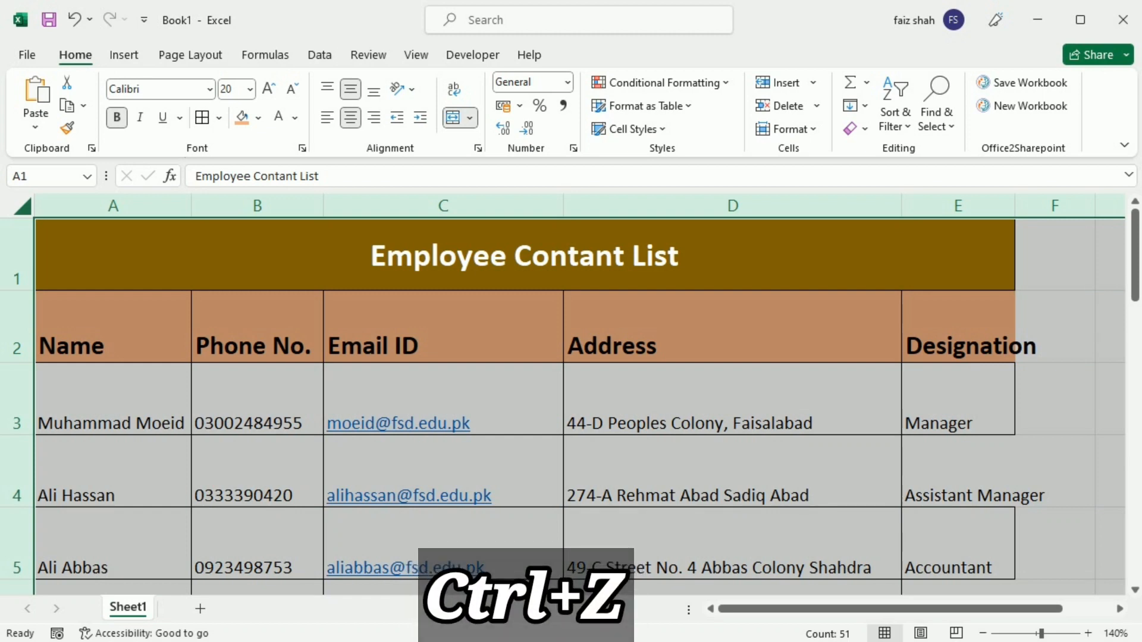
pyautogui.hotkey('ctrl', 'z')
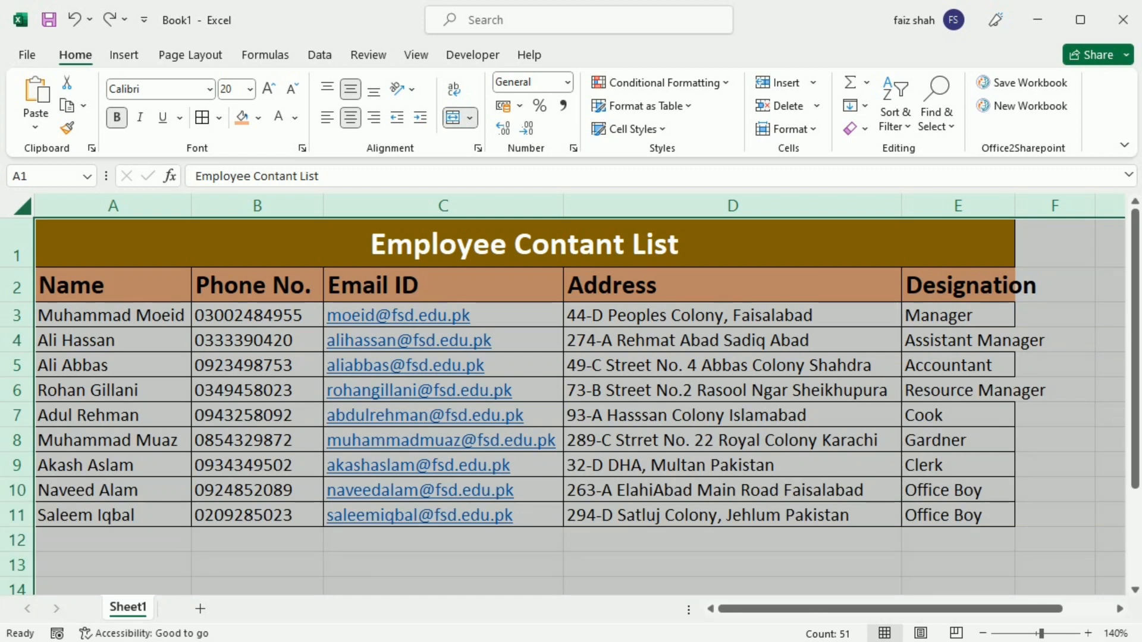
# Step: Insert a blank sheet row above row 6 and undo the insertion
pyautogui.click(257, 286)
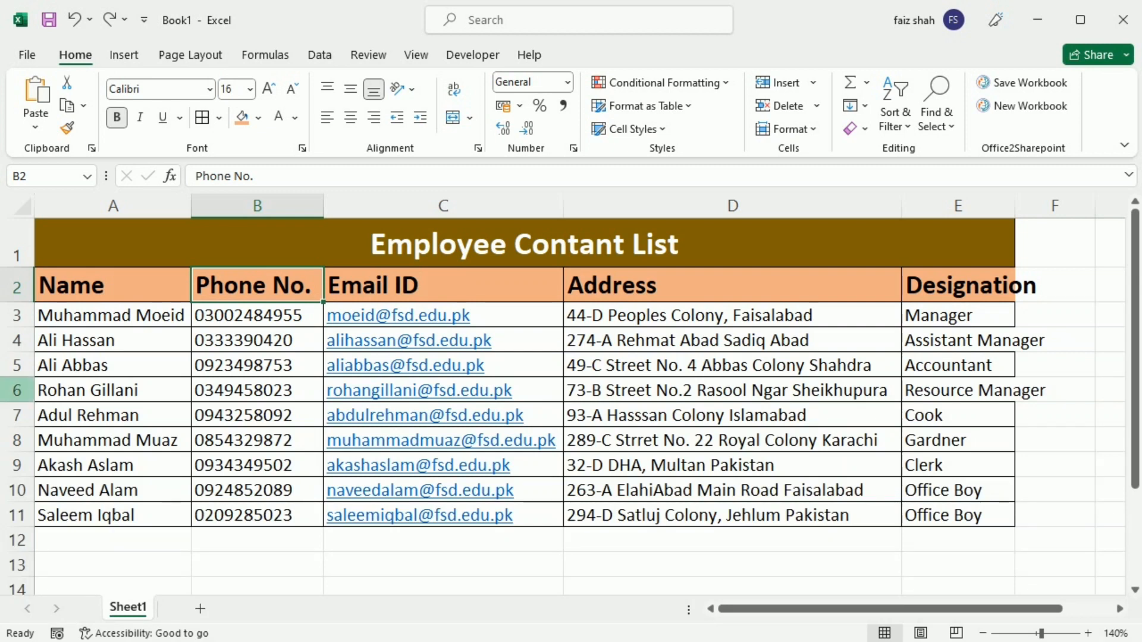
pyautogui.click(16, 390)
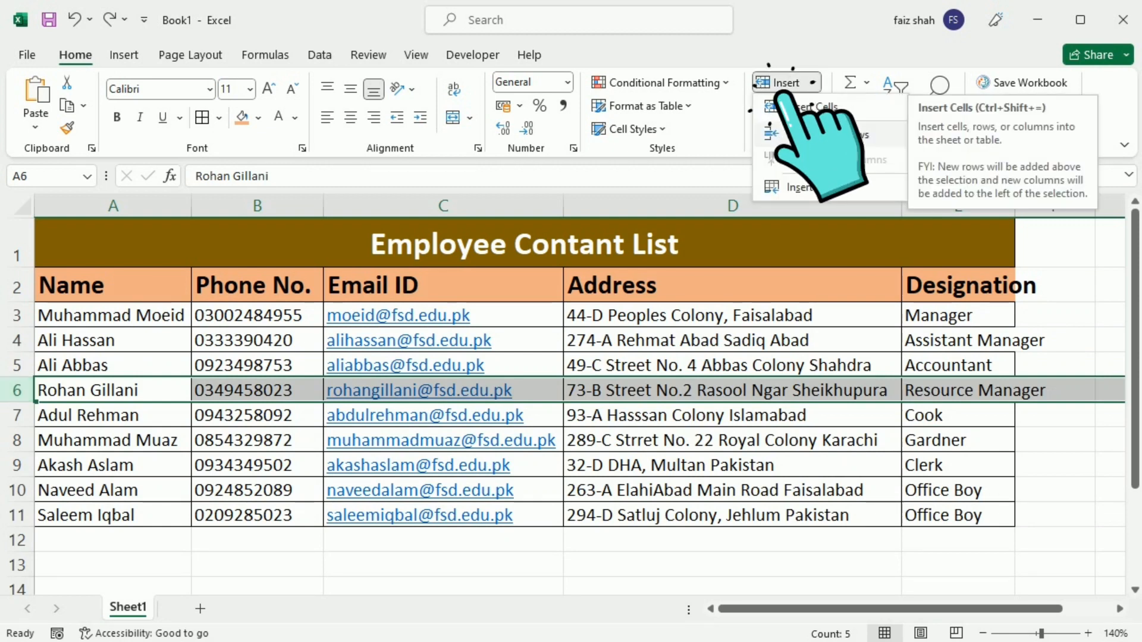
pyautogui.click(810, 82)
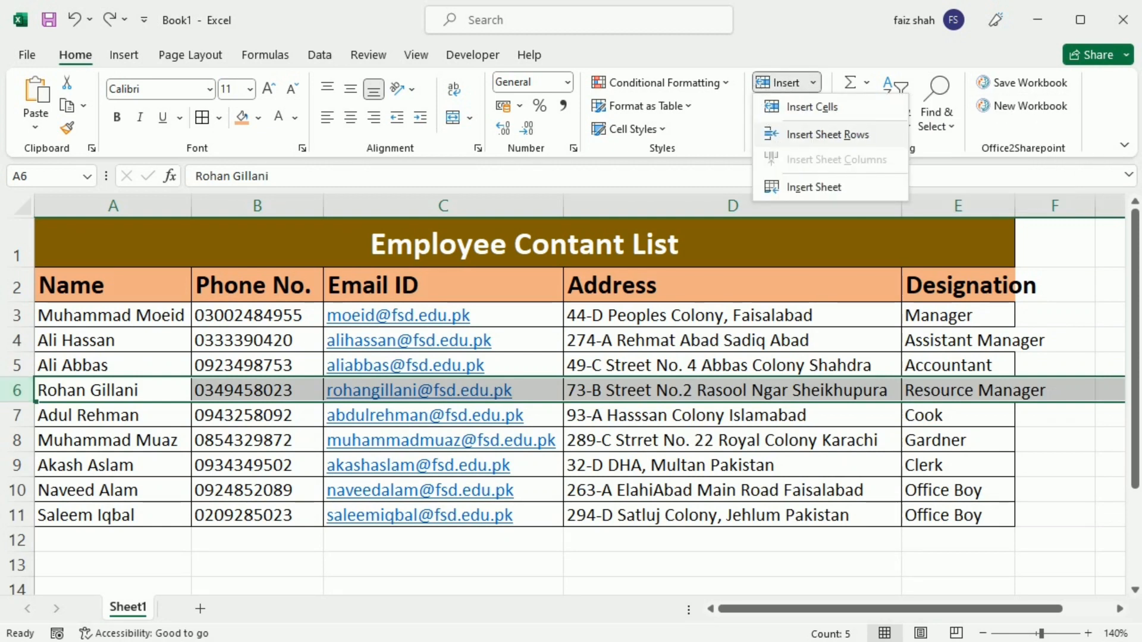
pyautogui.click(828, 135)
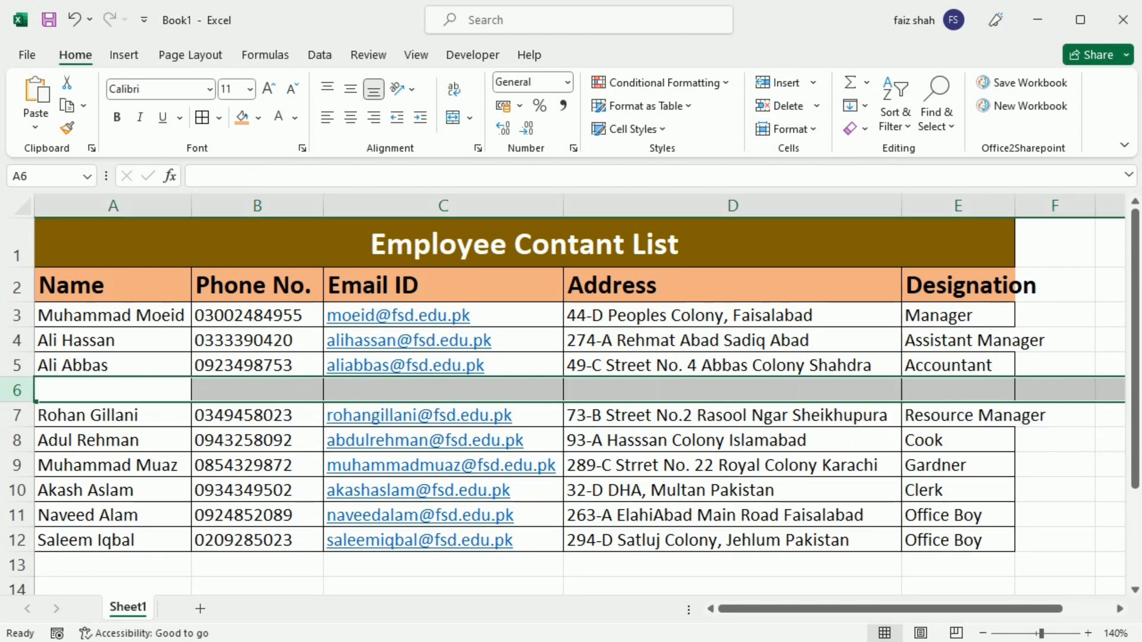
pyautogui.hotkey('ctrl', 'z')
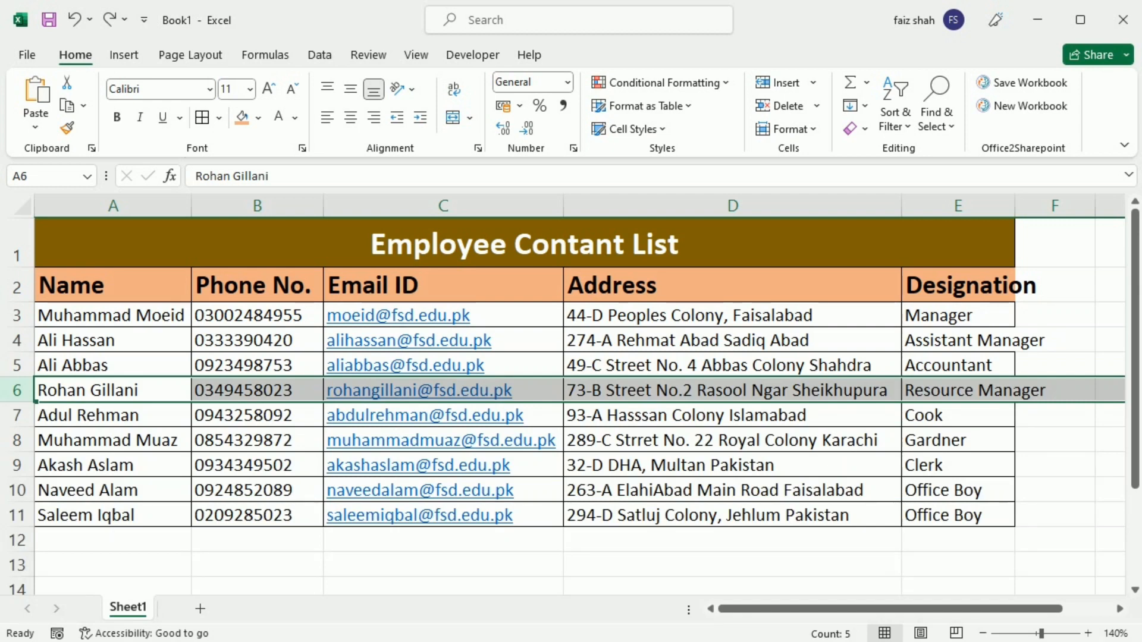
# Step: Repeat the blank row insertion above row 6 and undo it again
pyautogui.rightClick(102, 393)
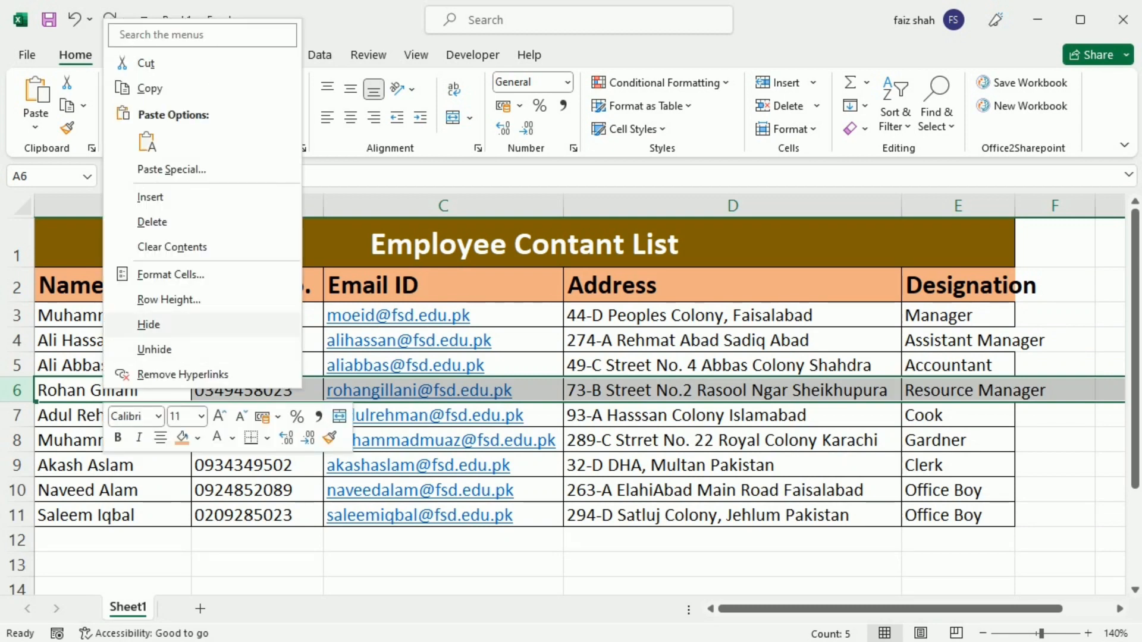
pyautogui.click(150, 197)
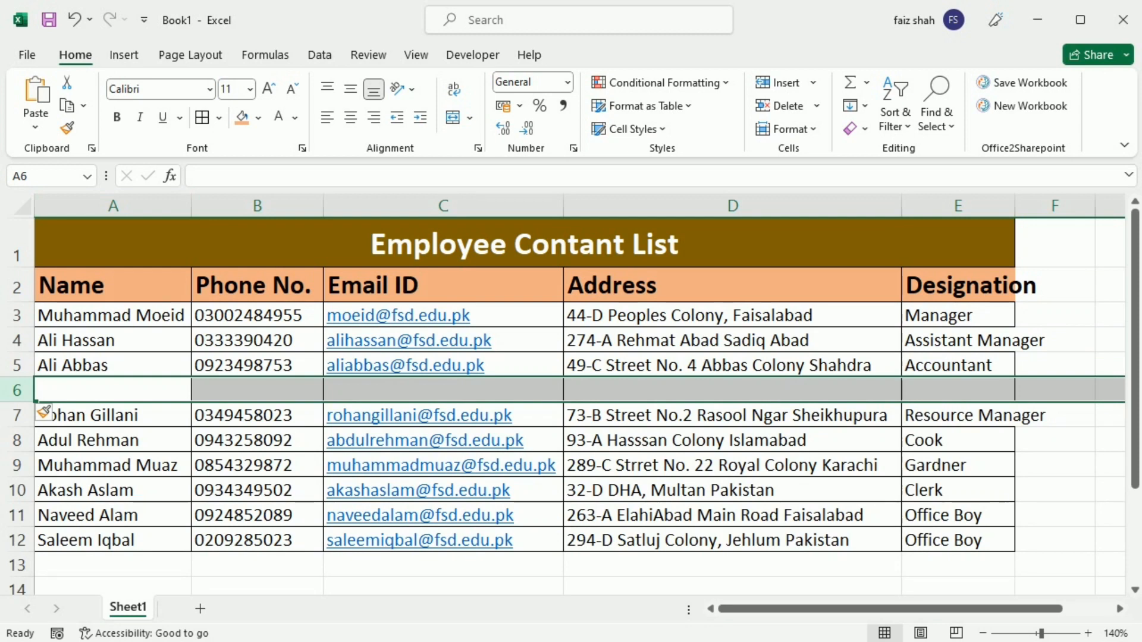
pyautogui.hotkey('ctrl', 'z')
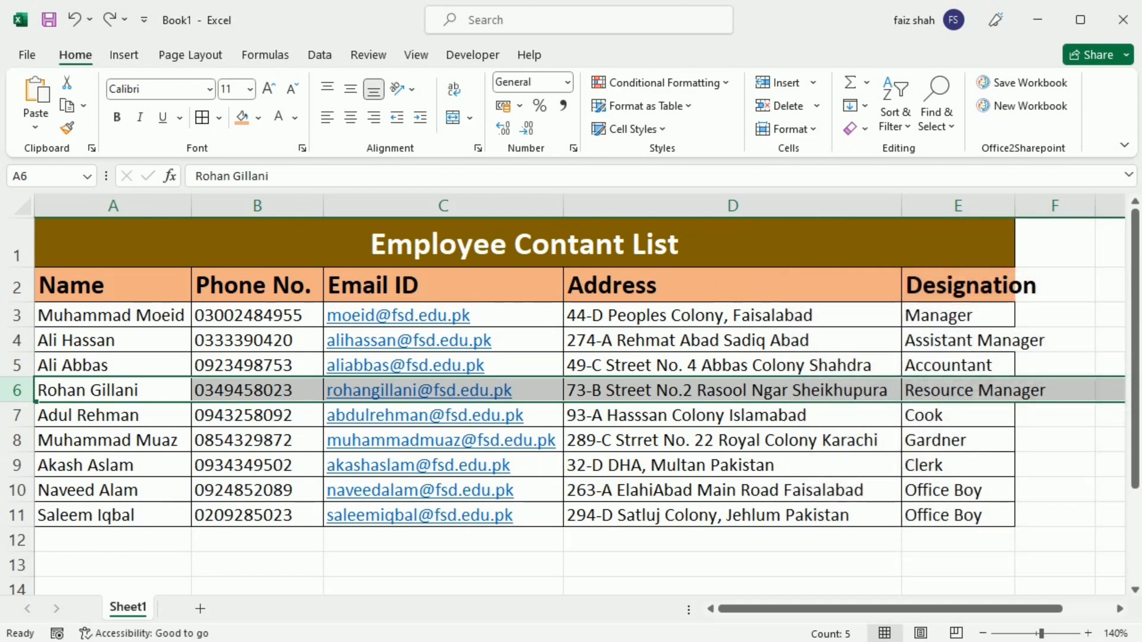
# Step: Insert a blank sheet column before the Email ID column and undo the insertion
pyautogui.click(443, 206)
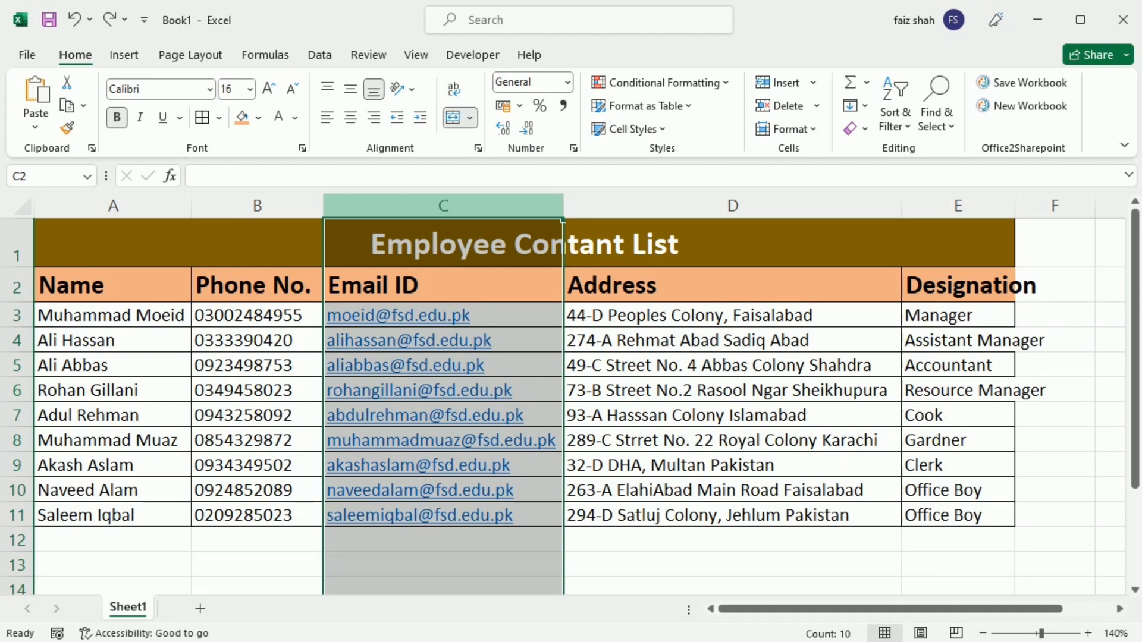
pyautogui.click(800, 86)
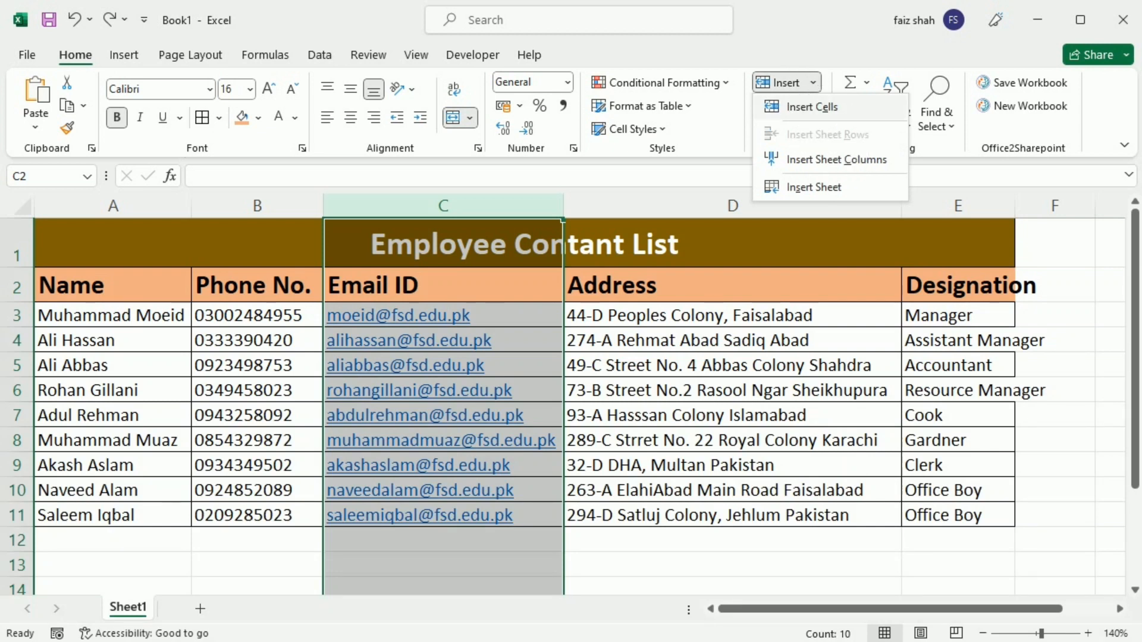
pyautogui.click(830, 159)
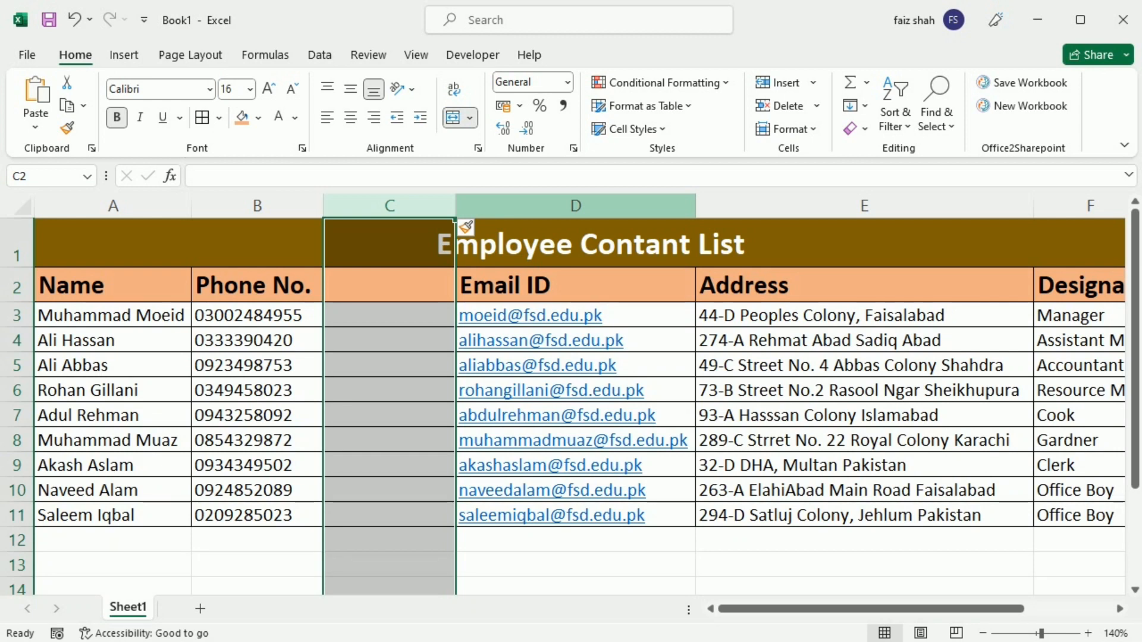
pyautogui.hotkey('ctrl', 'z')
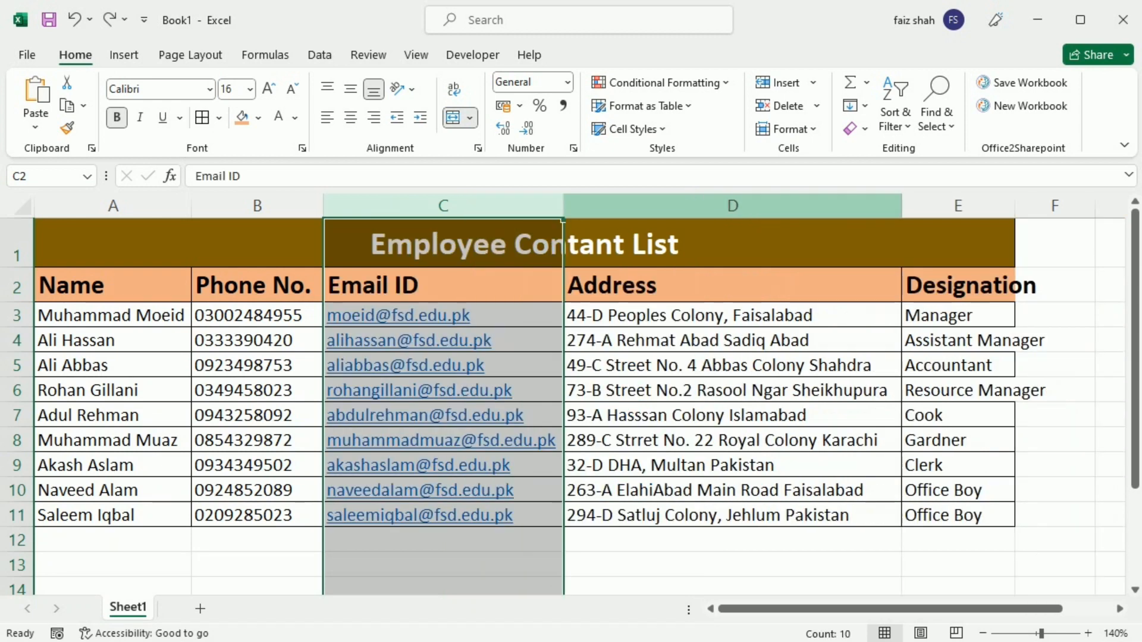
pyautogui.click(600, 244)
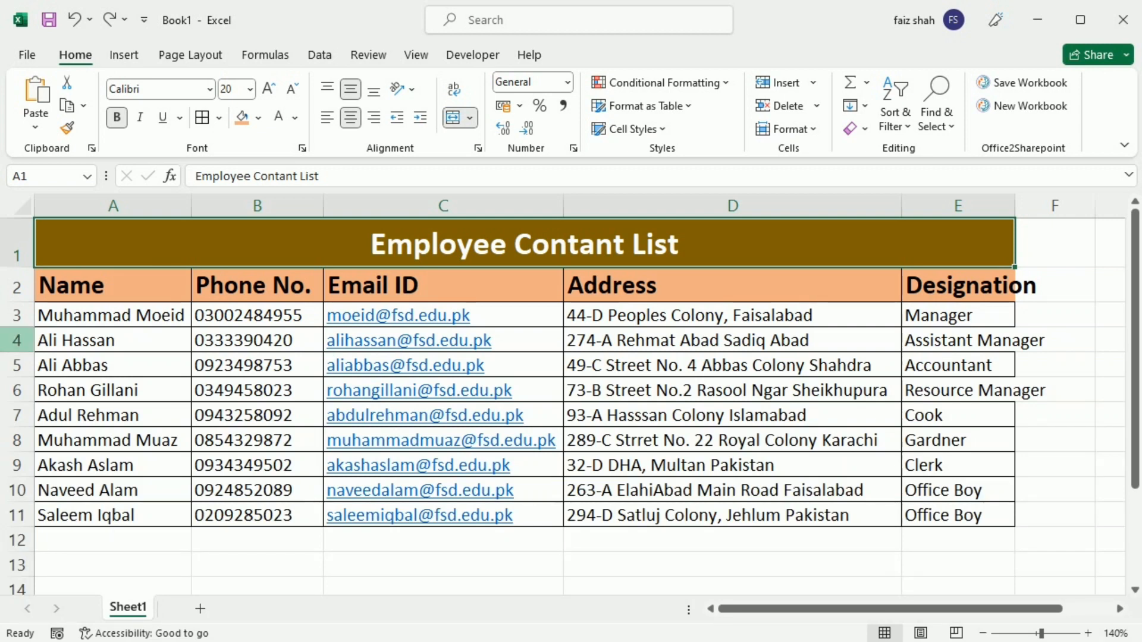
# Step: Try to delete row 4, the Assistant Manager's entry, from the employee list
pyautogui.click(17, 340)
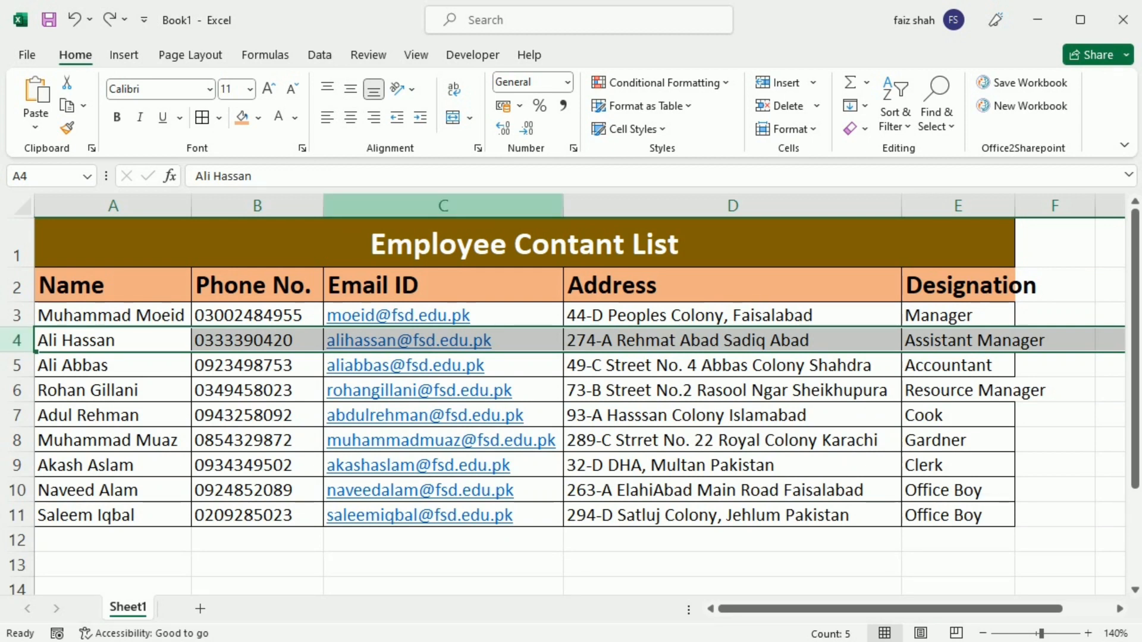
pyautogui.click(784, 106)
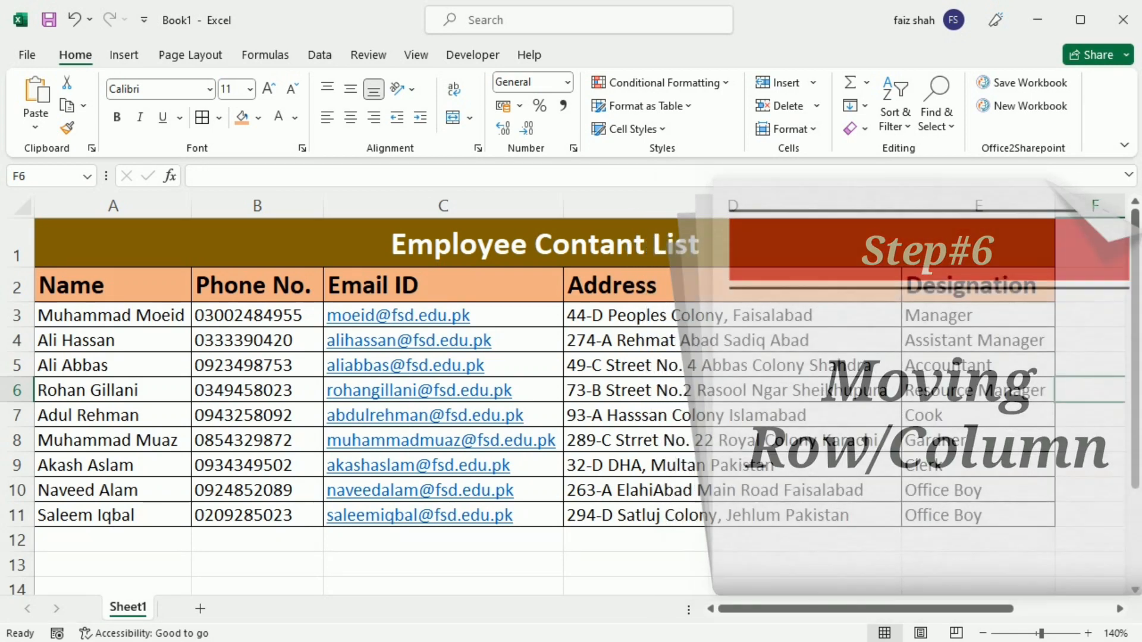
# Step: Unmerge the title in row 1 and move the Designation column to column C, between Phone No. and Email ID
pyautogui.click(544, 244)
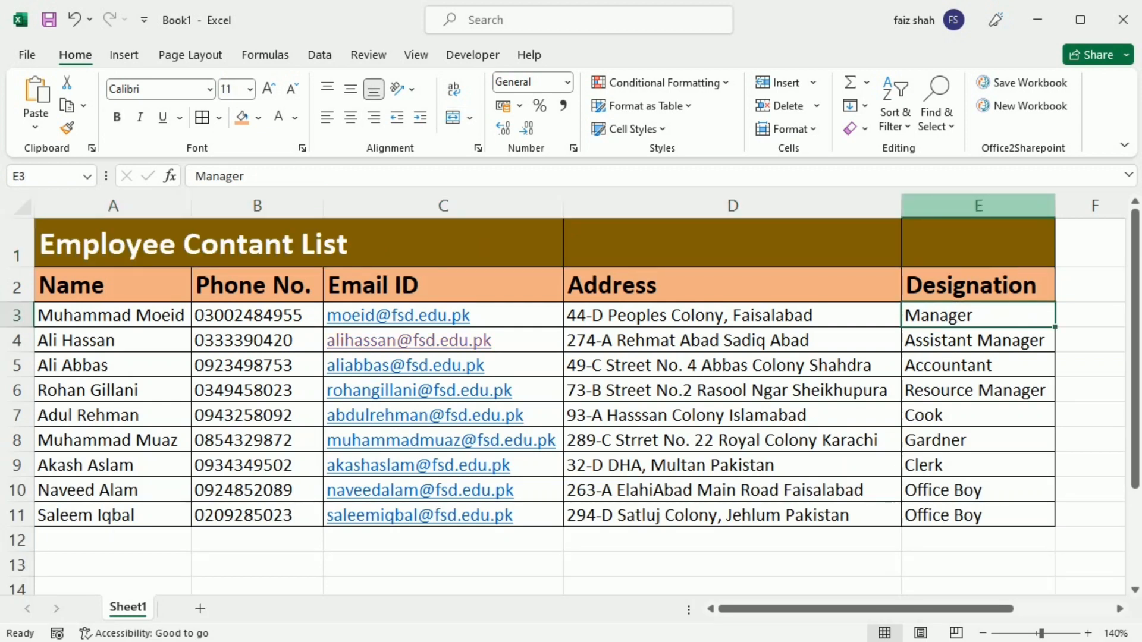
pyautogui.click(978, 206)
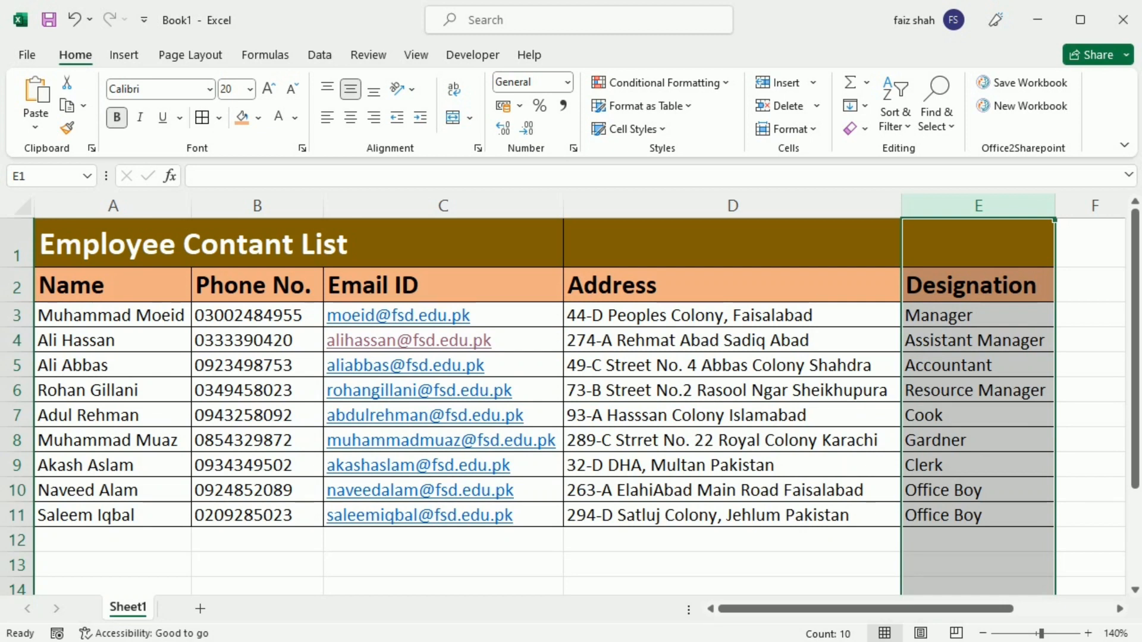
pyautogui.hotkey('ctrl', 'x')
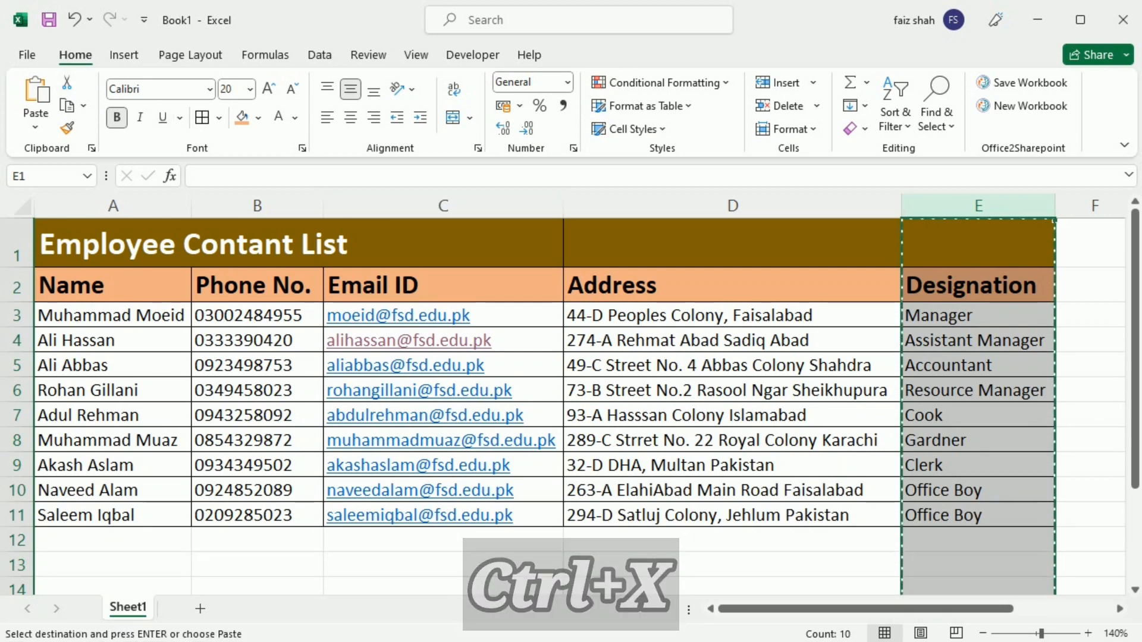
pyautogui.click(978, 243)
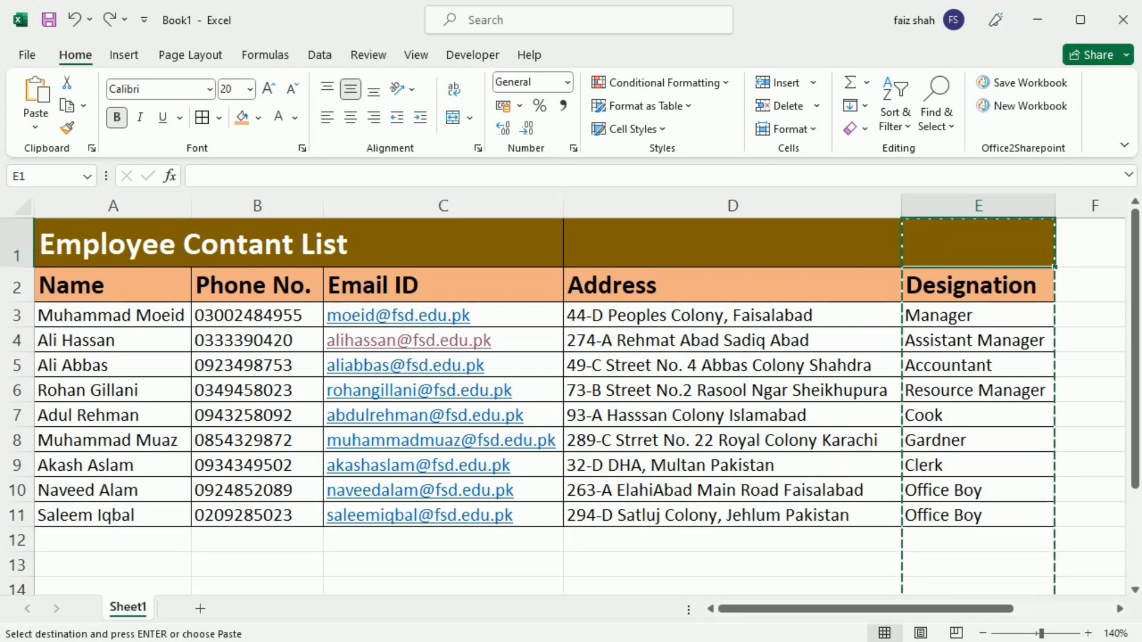
pyautogui.press('Left')
pyautogui.press('Left')
pyautogui.press('Left')
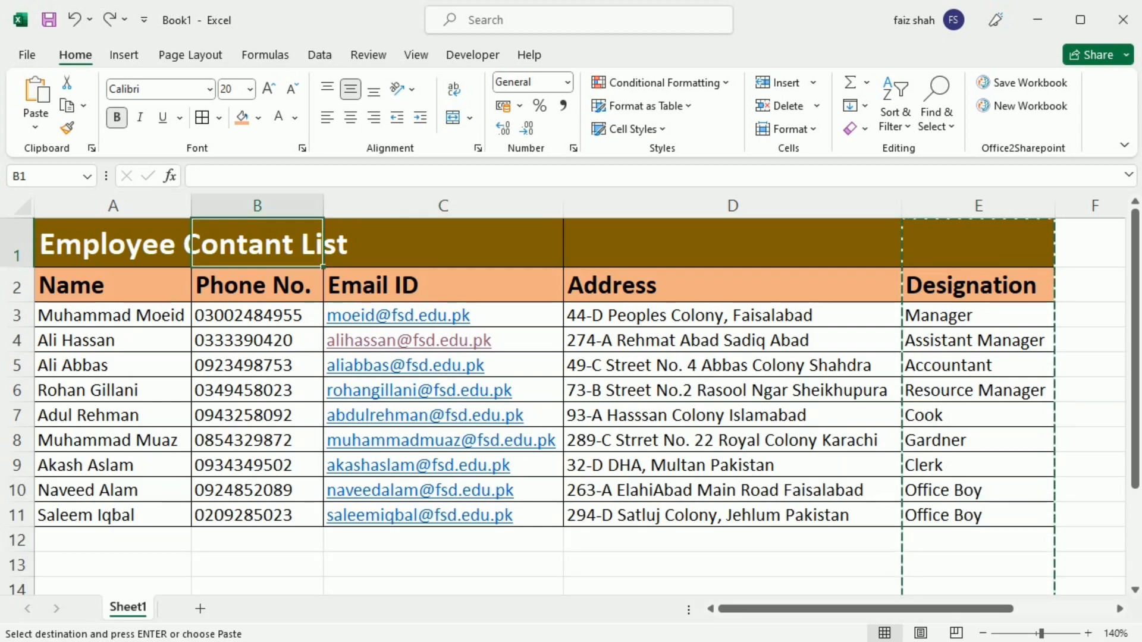
pyautogui.press('Right')
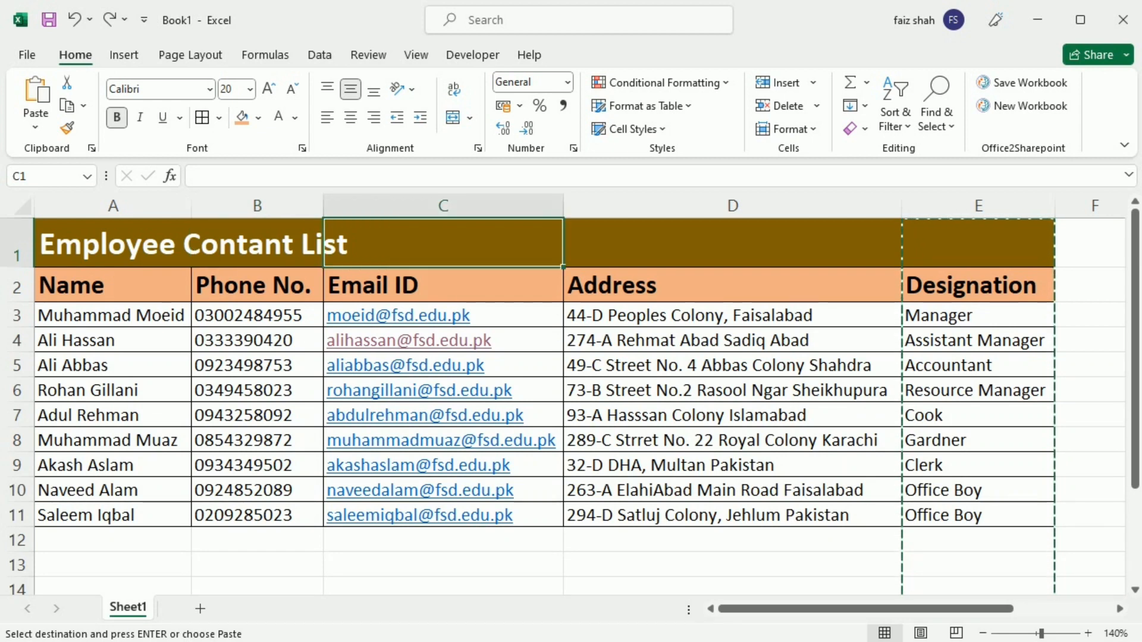
pyautogui.click(791, 84)
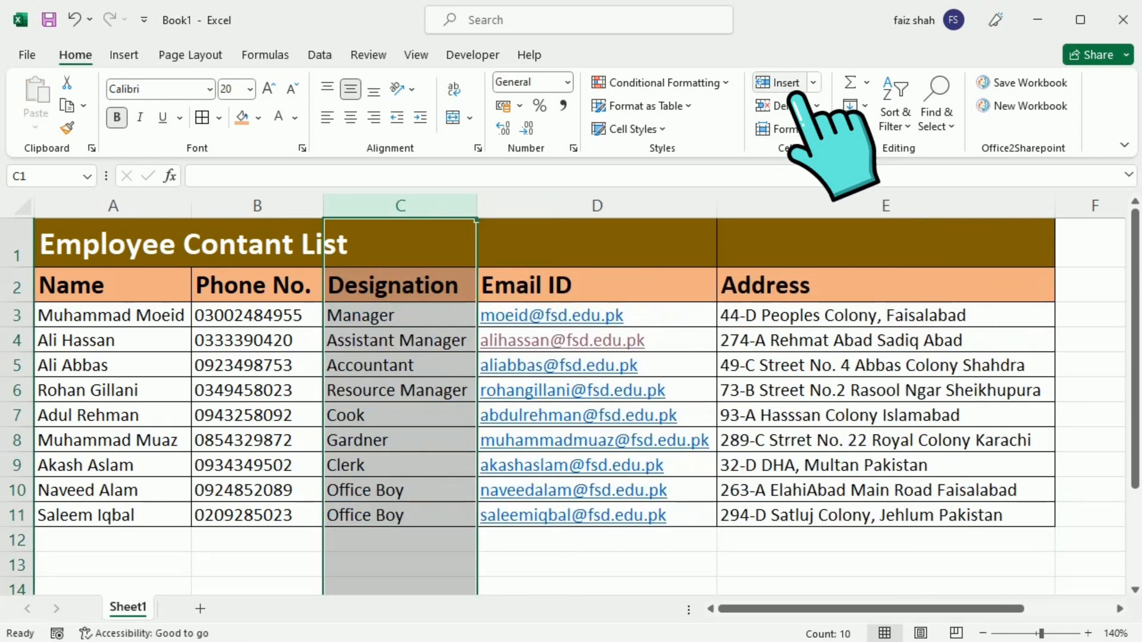
pyautogui.click(885, 390)
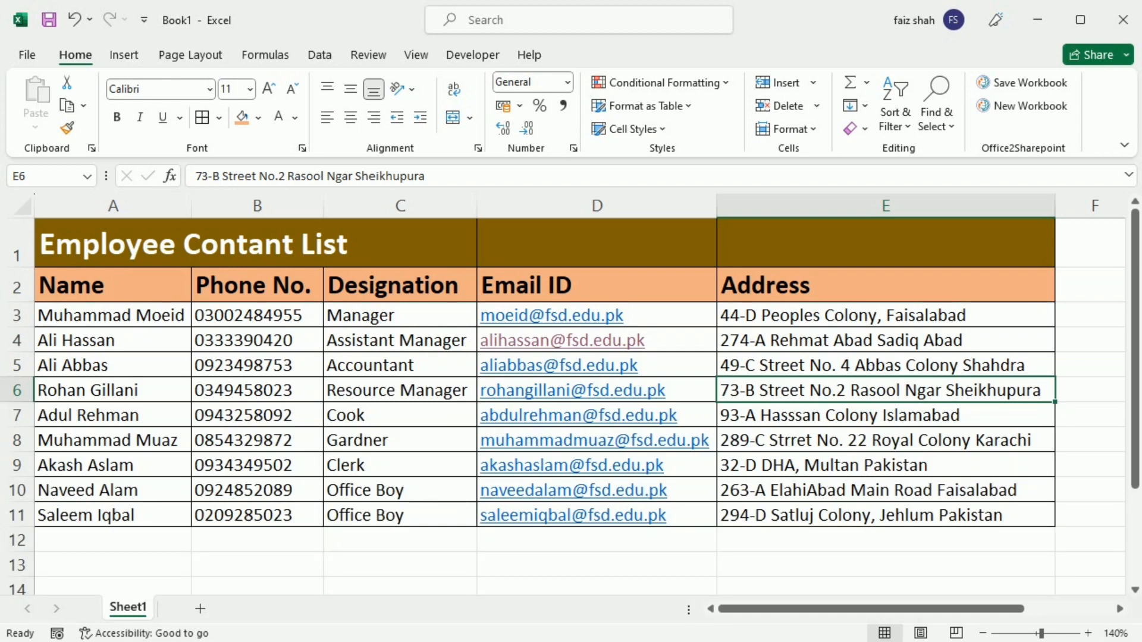
# Step: Hide the Phone No. and Designation columns, B and C, and undo the hiding
pyautogui.hotkey('ctrl', 'z')
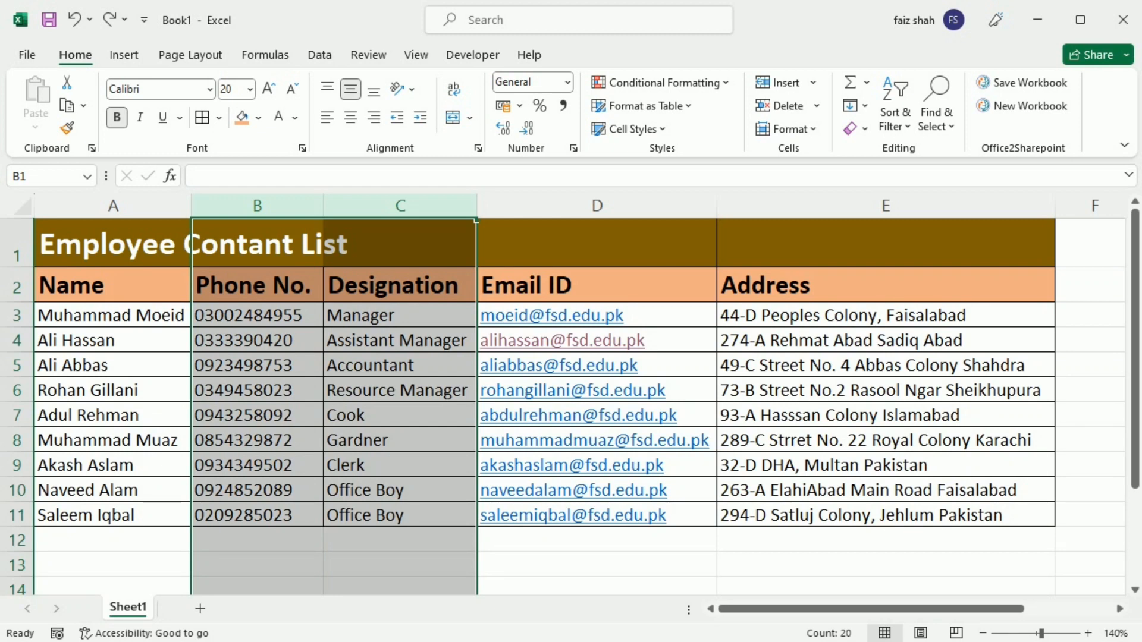
pyautogui.hotkey('ctrl', '0')
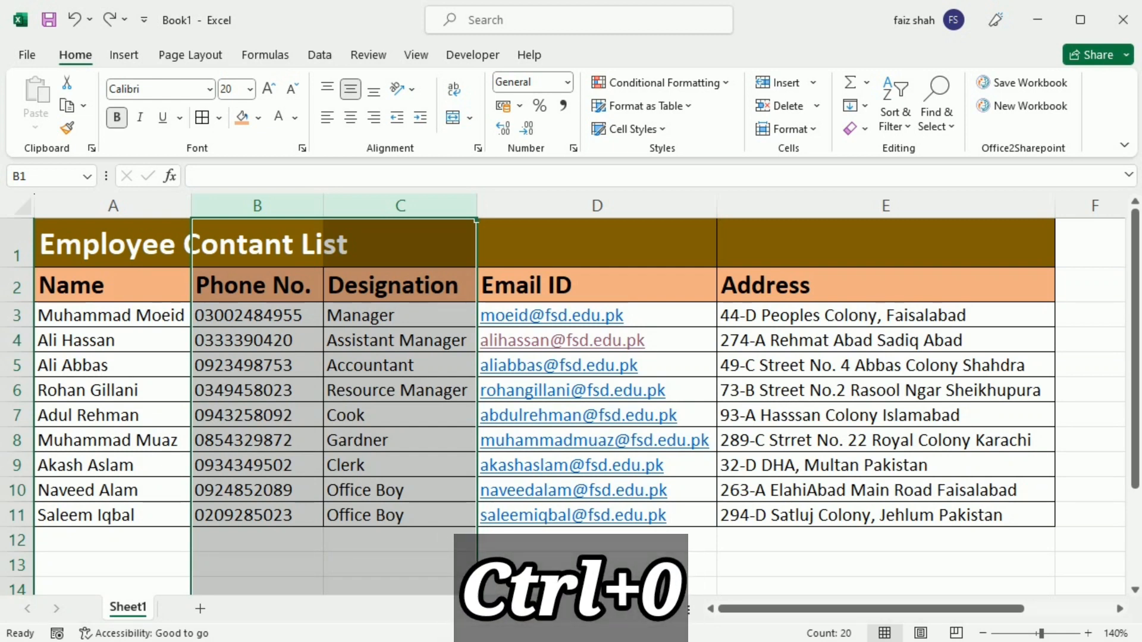
pyautogui.hotkey('ctrl', '0')
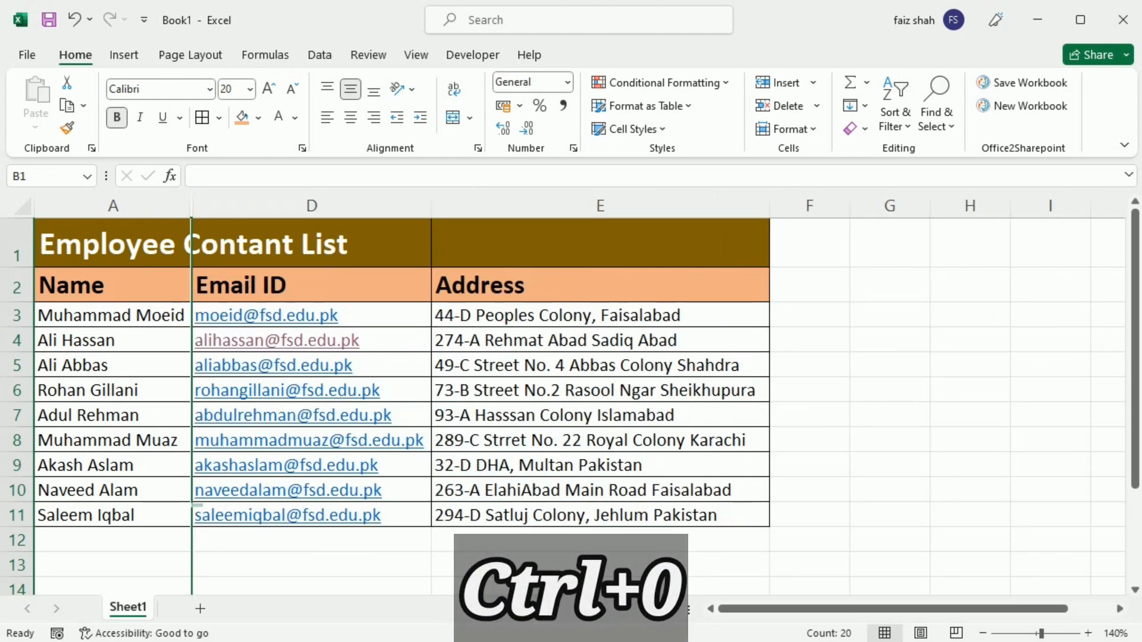
pyautogui.click(600, 286)
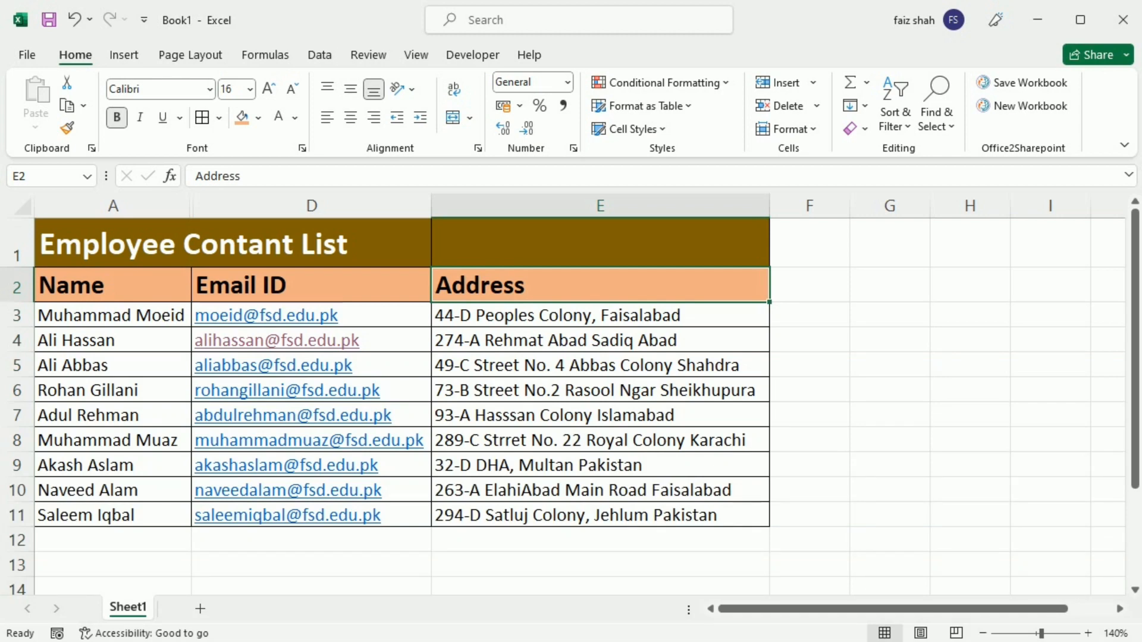
pyautogui.hotkey('ctrl', 'z')
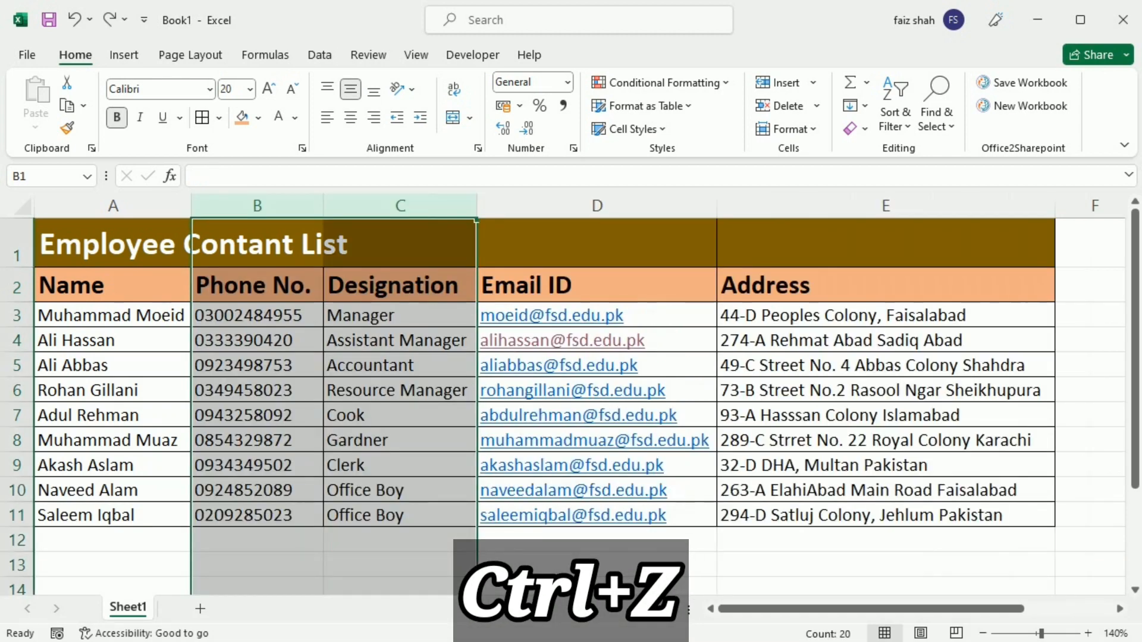
pyautogui.click(886, 515)
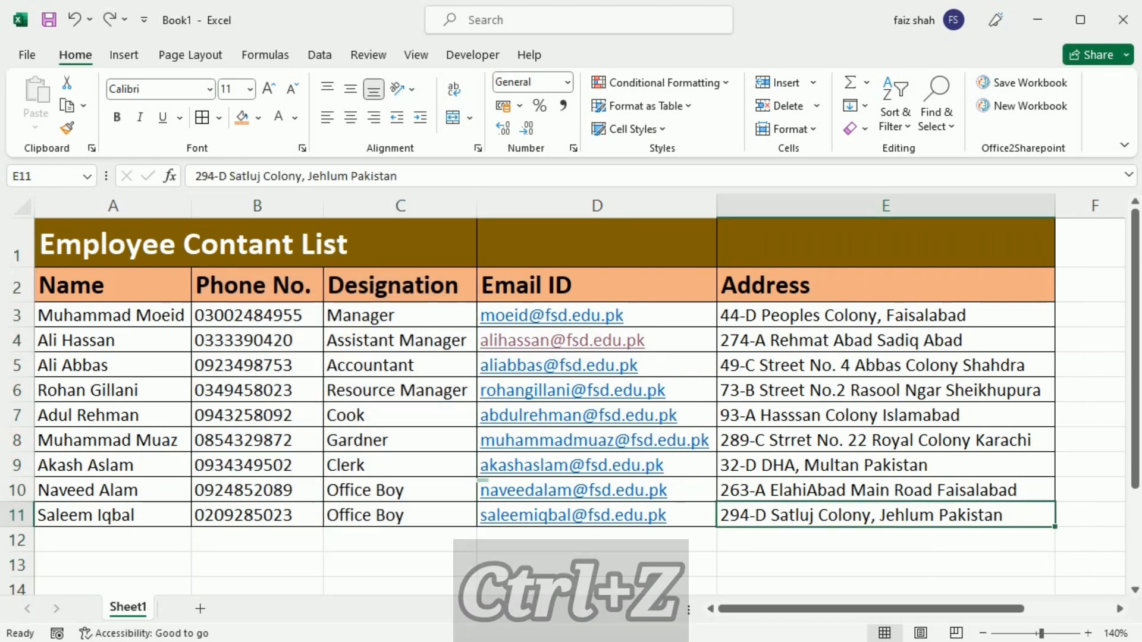